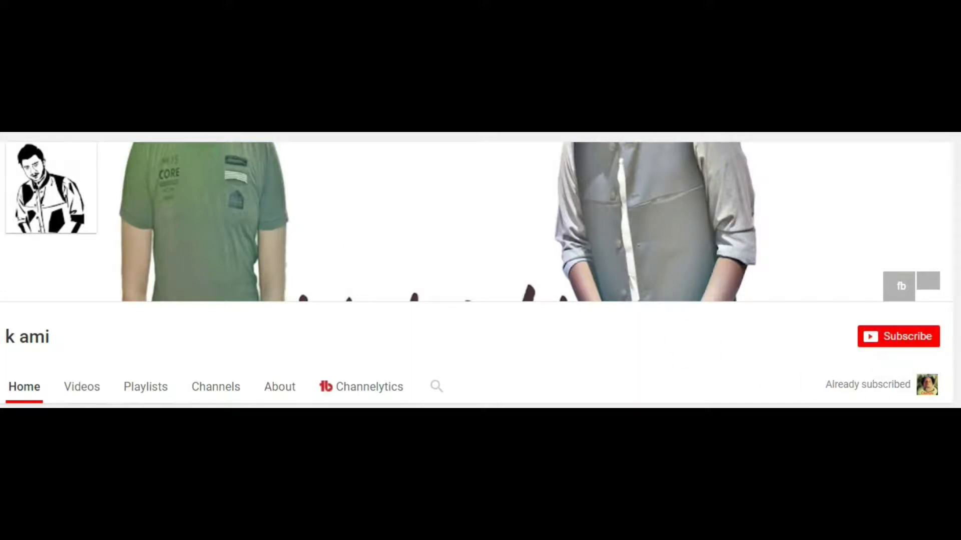
Subscribe to the YouTube channel and turn on all of its notifications.
left_click(886, 345)
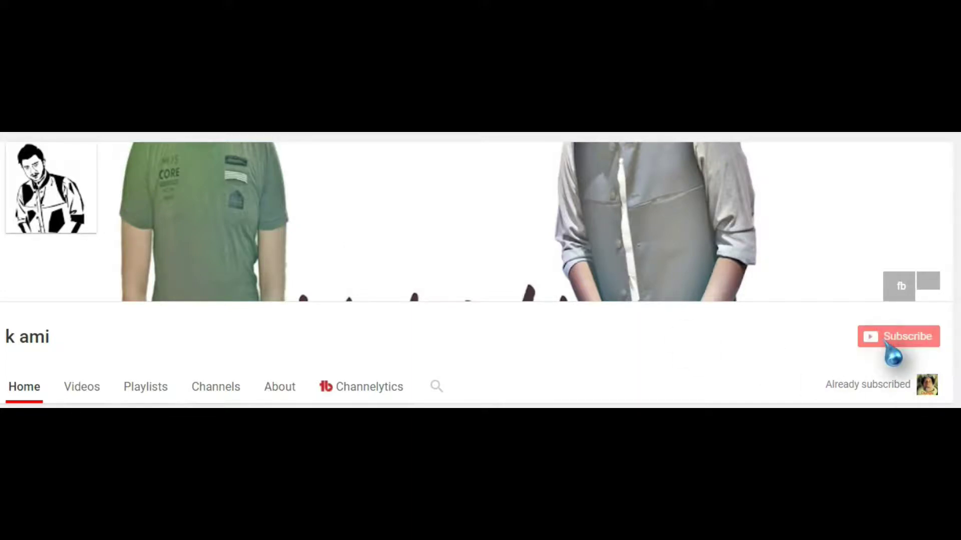
left_click(933, 336)
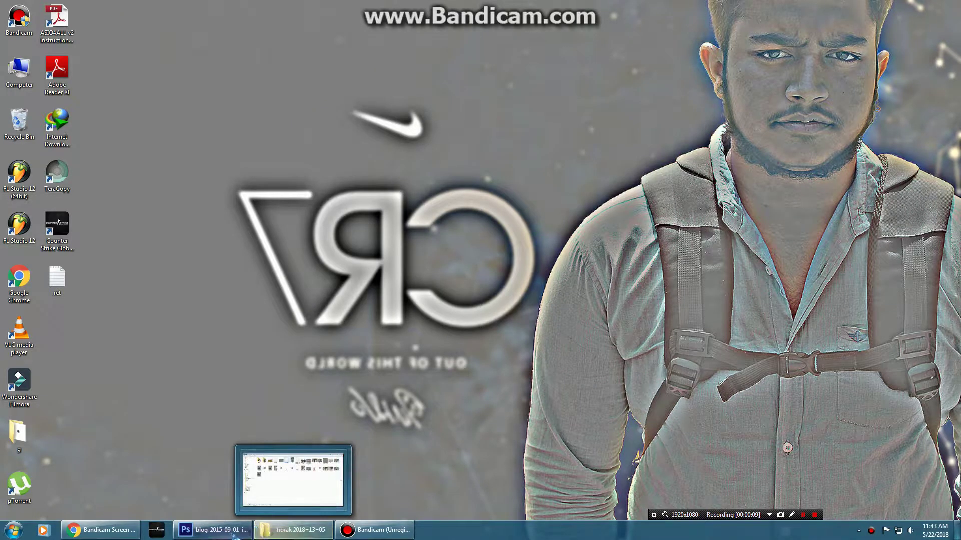
mouse_move(212, 530)
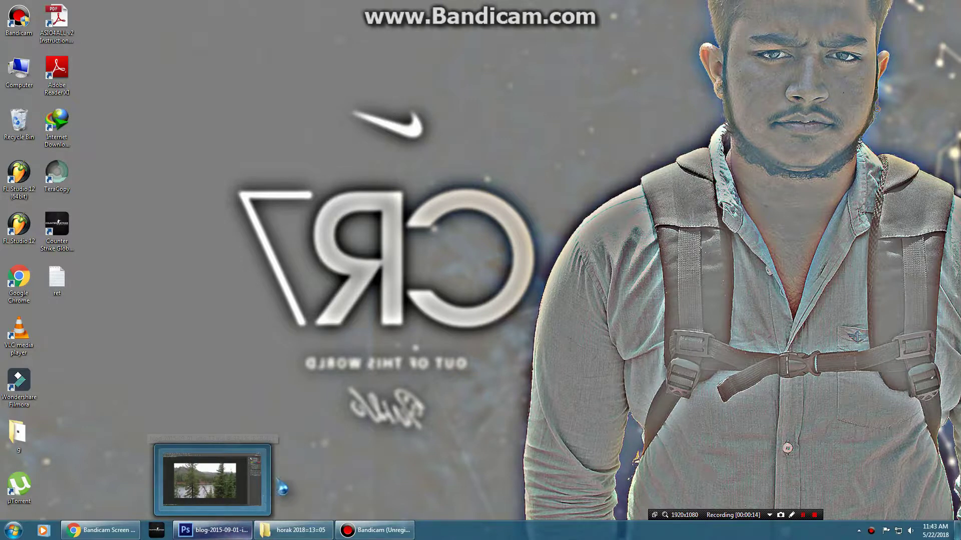
Bring Photoshop forward and duplicate the lake photo's Background layer into Layer 1 with Ctrl+J.
left_click(236, 533)
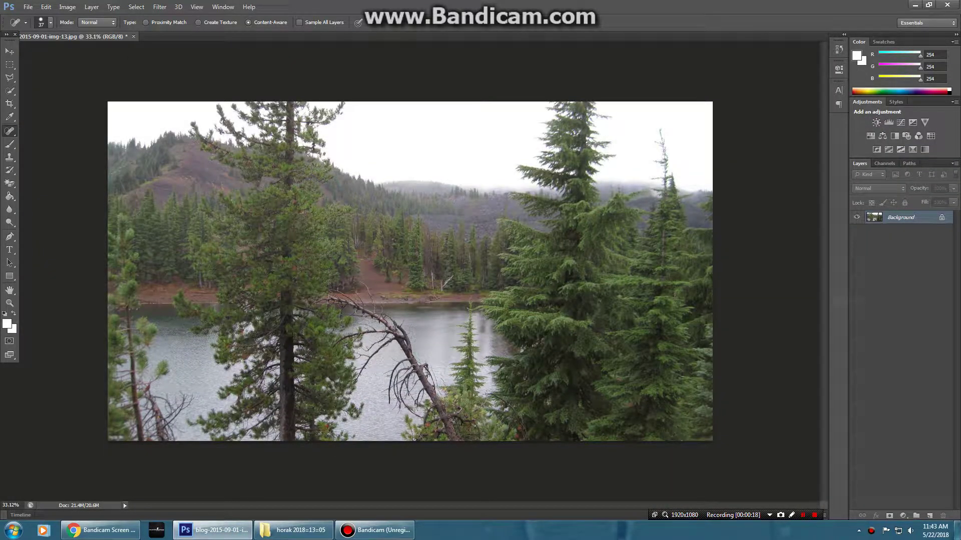
key("ctrl+j")
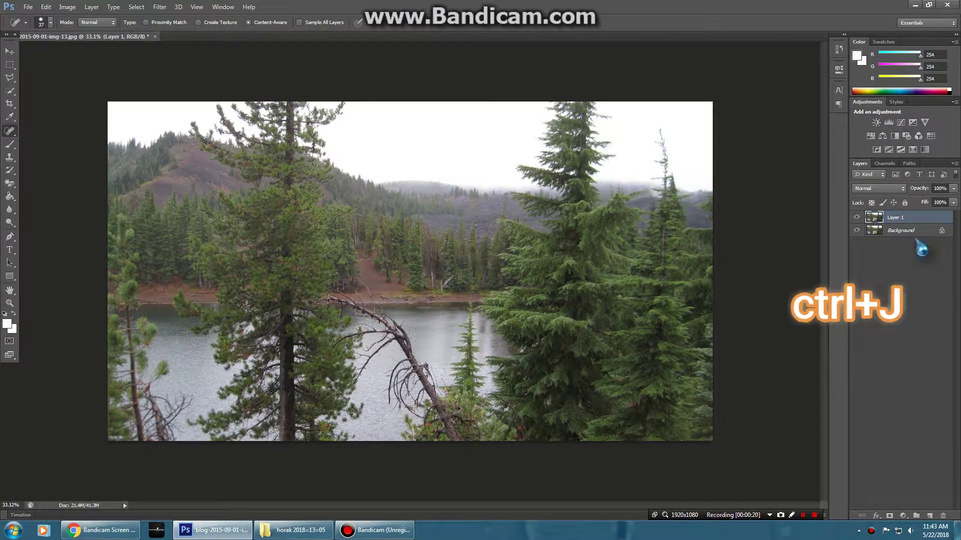
left_click(67, 7)
mouse_move(177, 70)
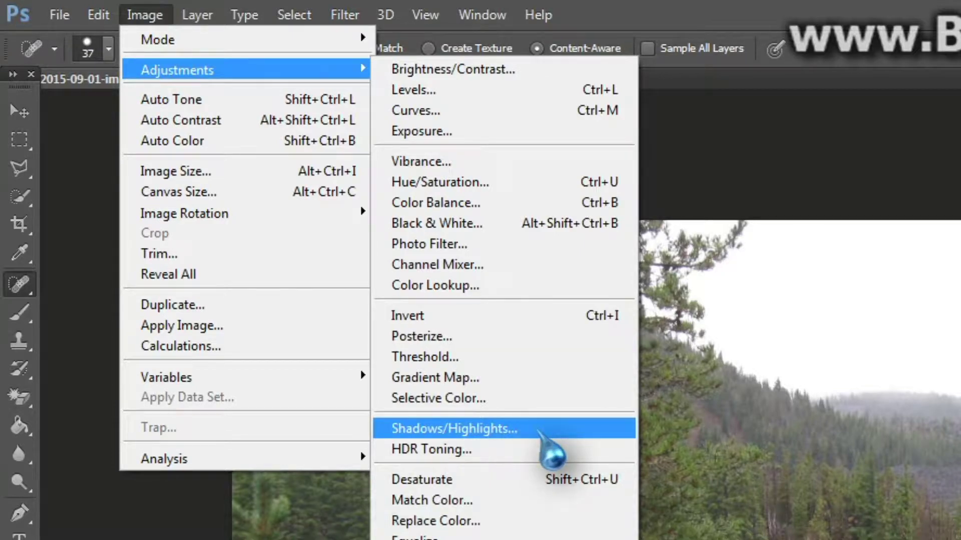
left_click(537, 429)
Apply Shadows/Highlights to Layer 1 with Shadows Amount 46% and Highlights Amount 50%.
left_click(46, 7)
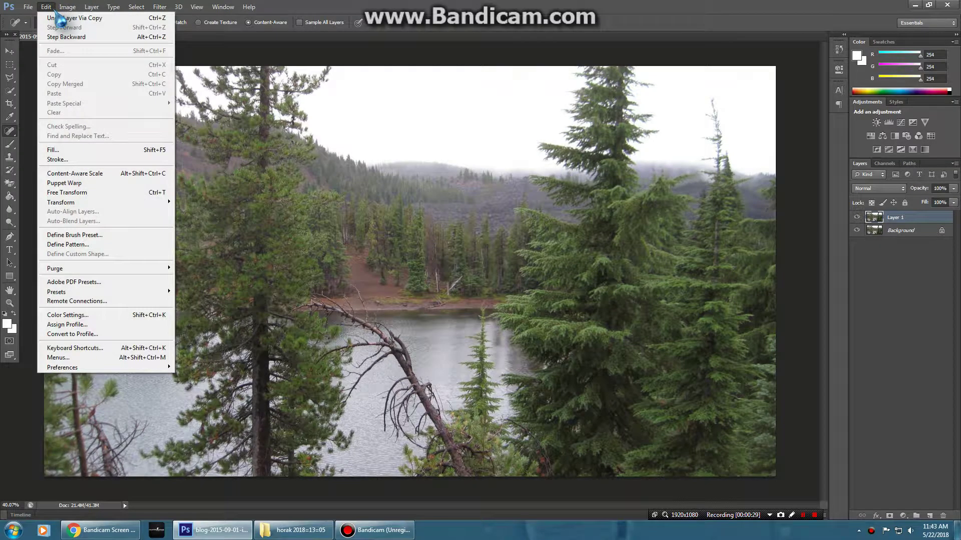
left_click(75, 7)
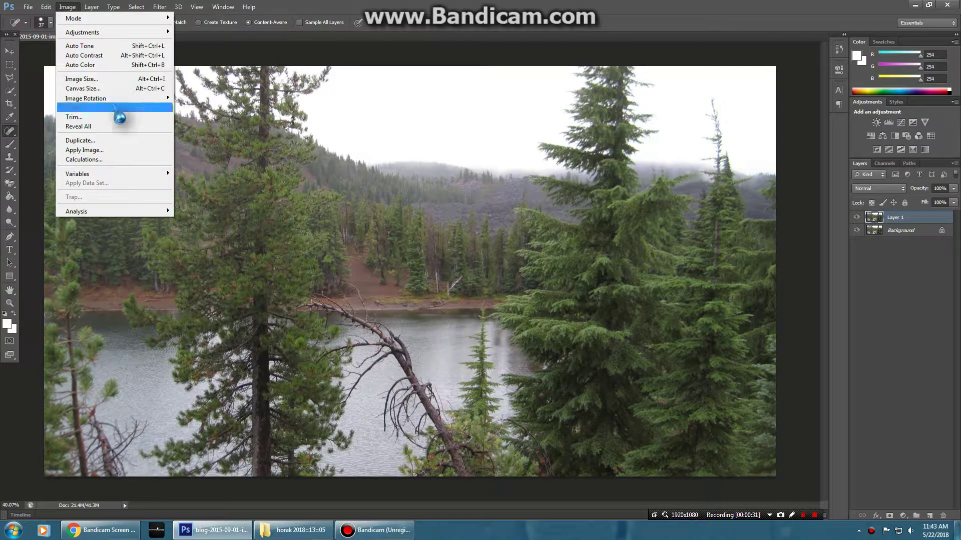
mouse_move(83, 32)
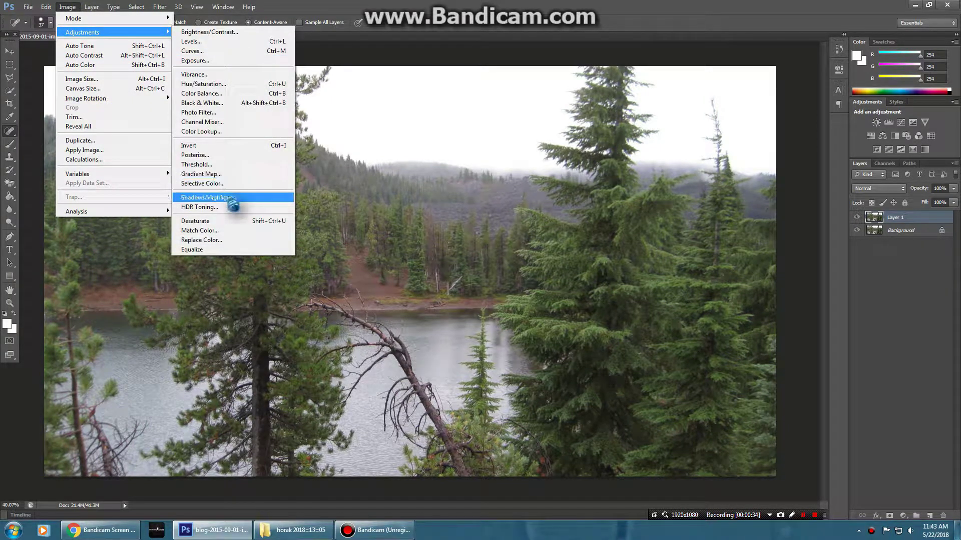
left_click(230, 200)
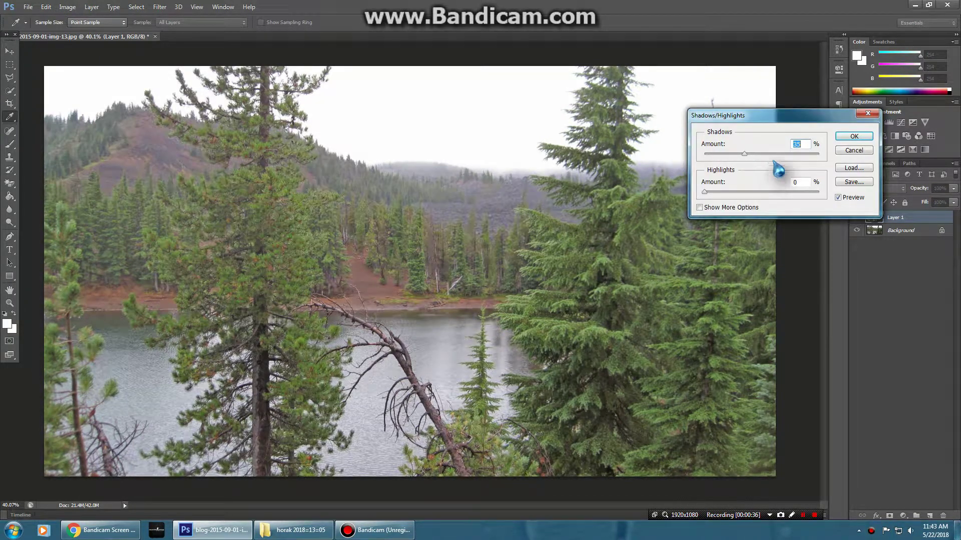
left_click(759, 155)
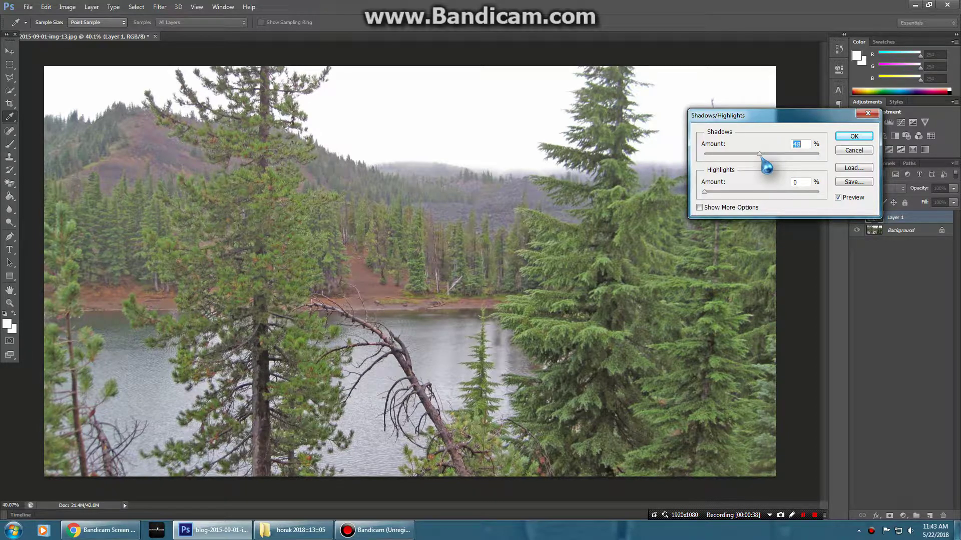
left_click(754, 192)
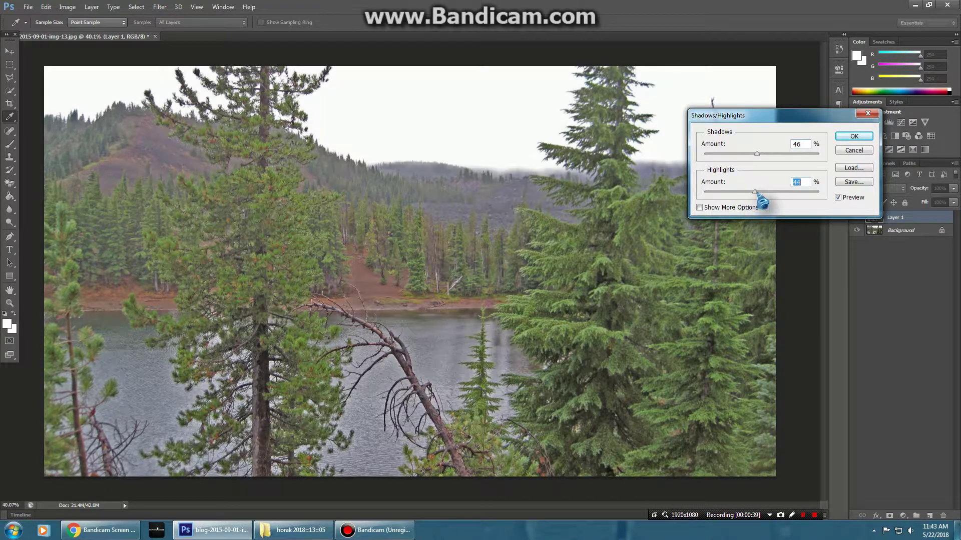
left_click_drag(758, 195, 762, 194)
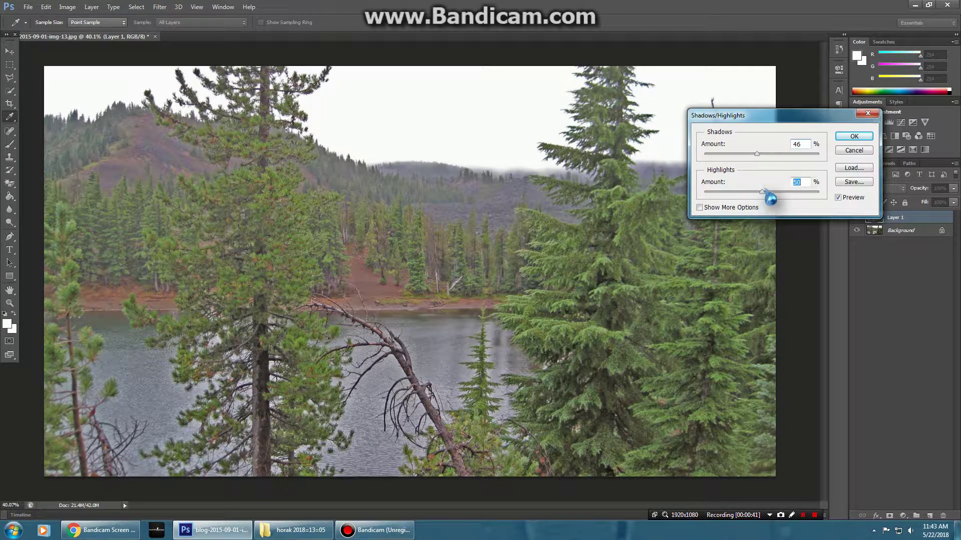
left_click(851, 137)
key("j")
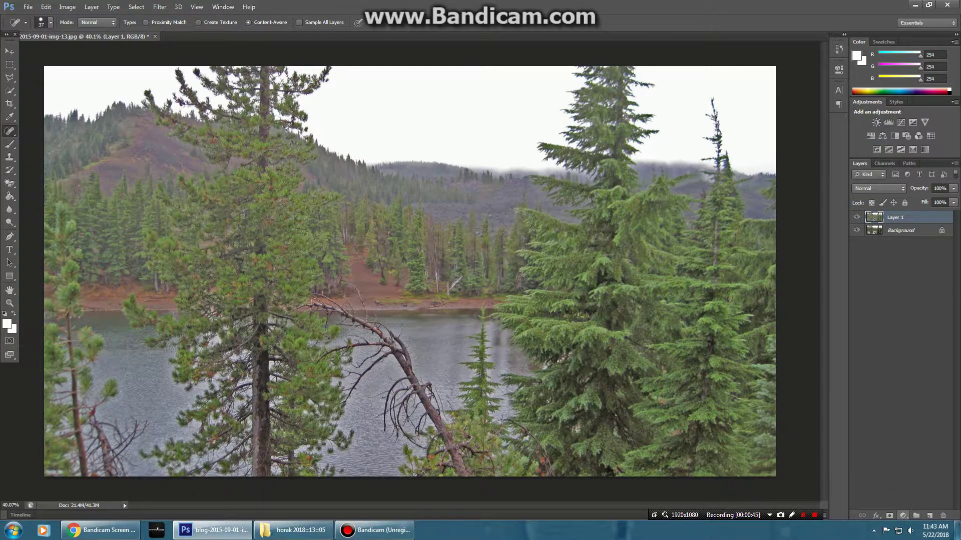
left_click(903, 515)
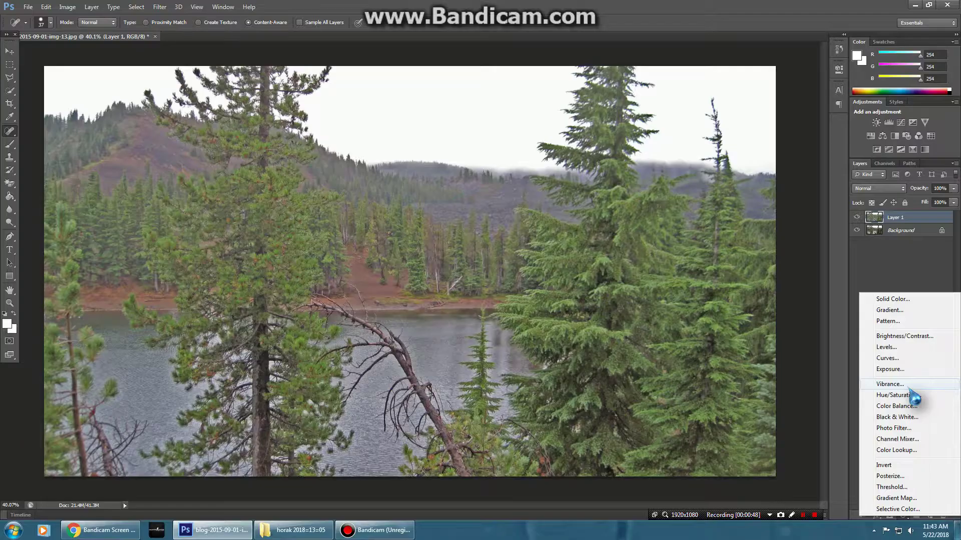
Add a Vibrance 1 adjustment layer with vibrance pushed high and saturation at +14.
left_click(856, 228)
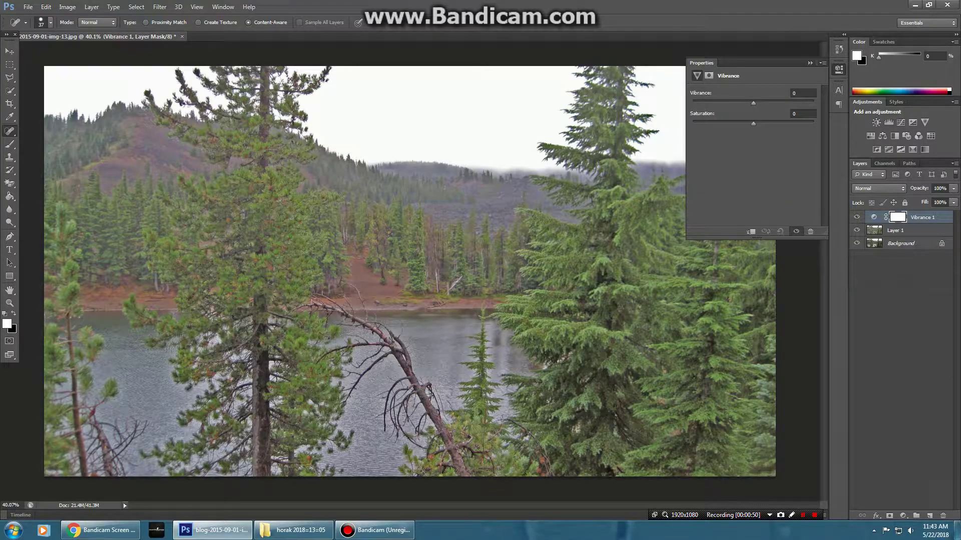
mouse_move(762, 104)
left_mouse_down()
mouse_move(796, 118)
mouse_move(768, 124)
mouse_move(814, 111)
left_mouse_up()
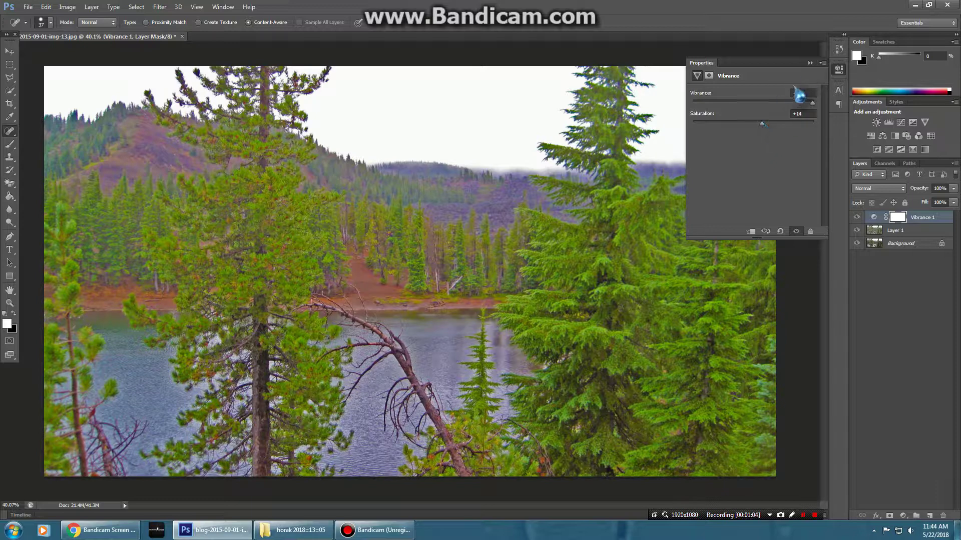
left_click(810, 63)
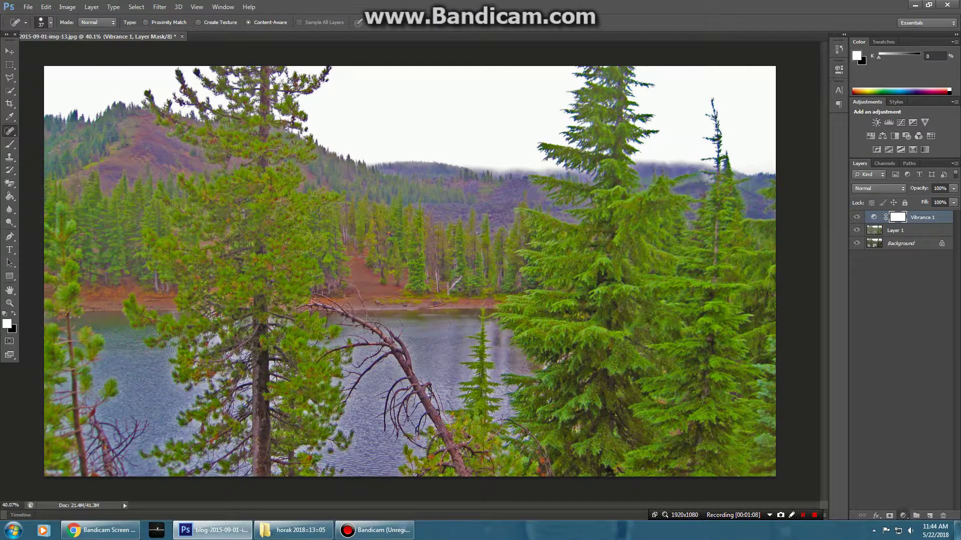
left_click(902, 516)
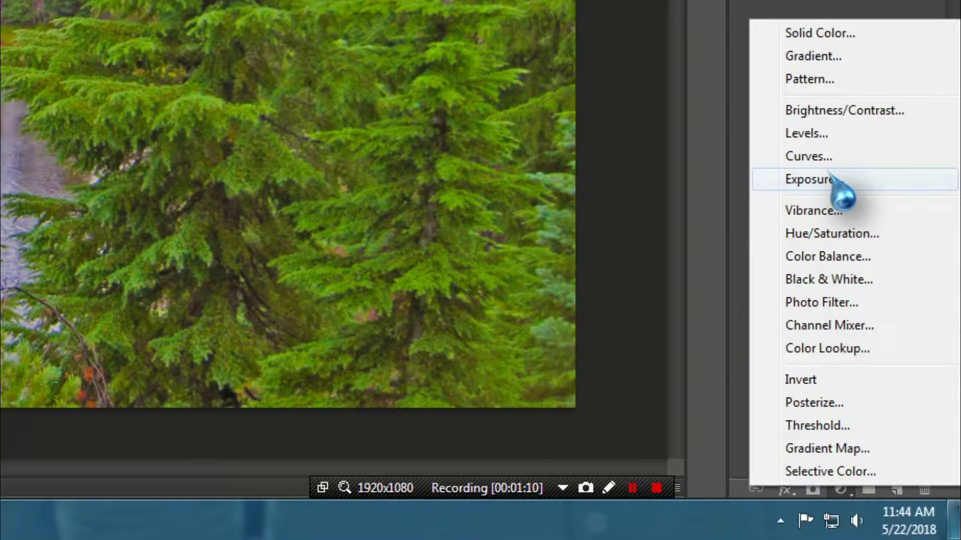
Add a Curves adjustment layer and bend the red channel curve upward to warm the photo.
left_click(826, 156)
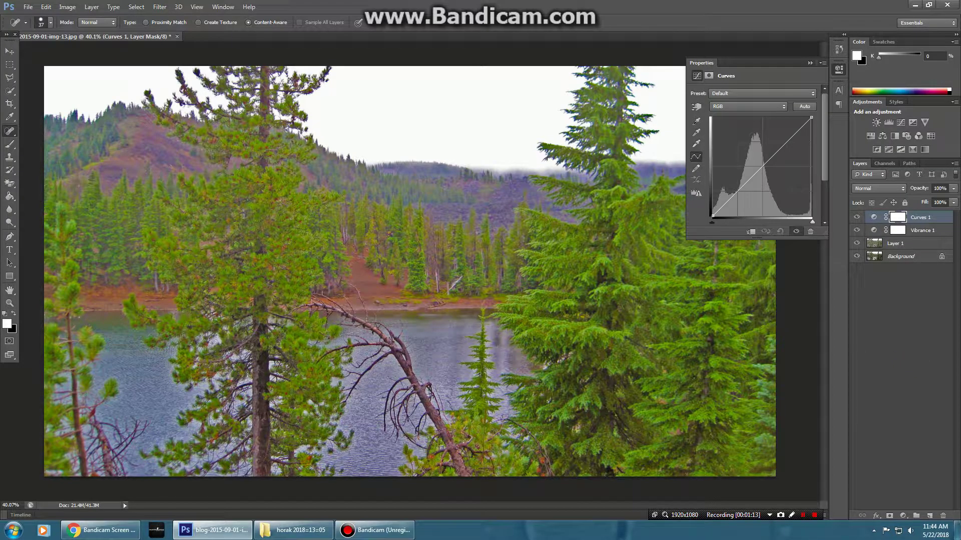
left_click(746, 106)
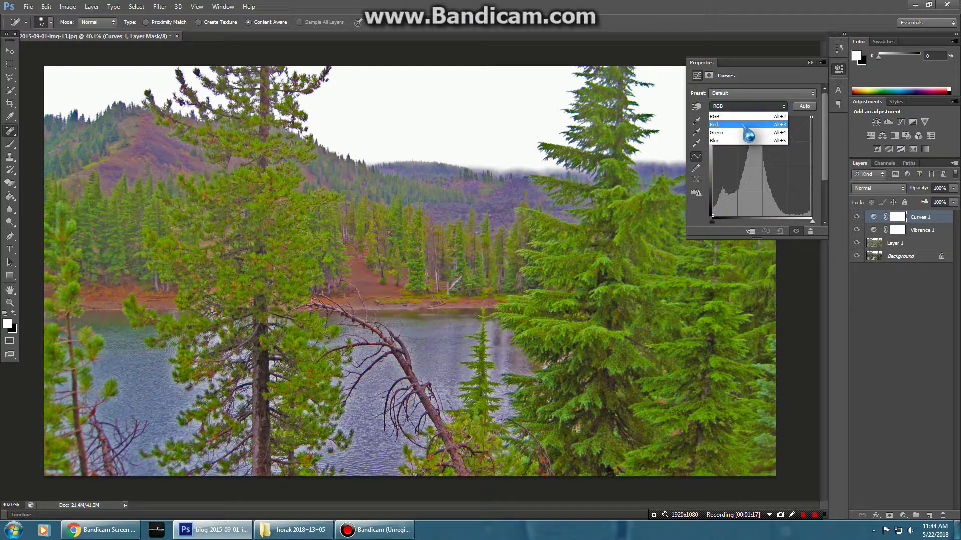
left_click(745, 125)
left_click_drag(764, 165, 770, 163)
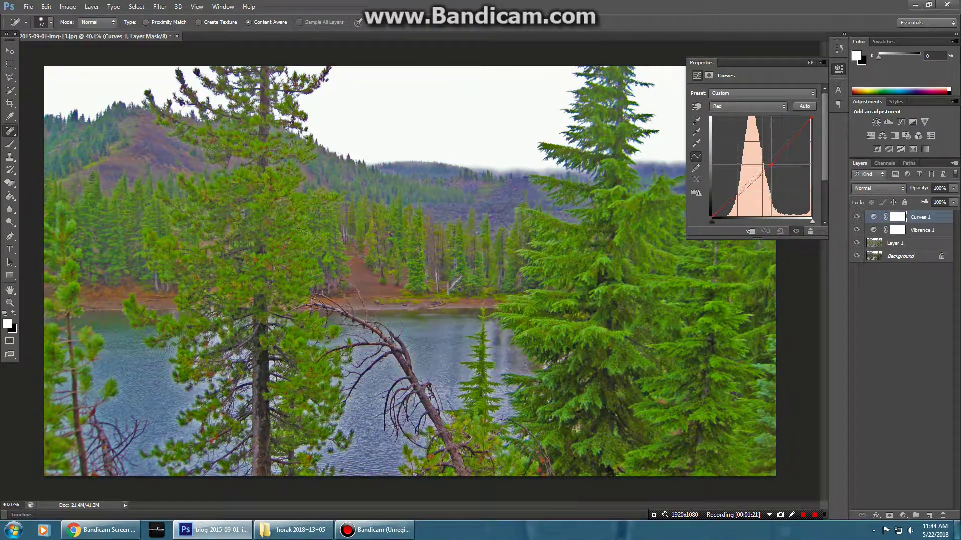
left_click(761, 118)
Pull the green and blue channel curves below the diagonal to remove their casts.
left_click(756, 106)
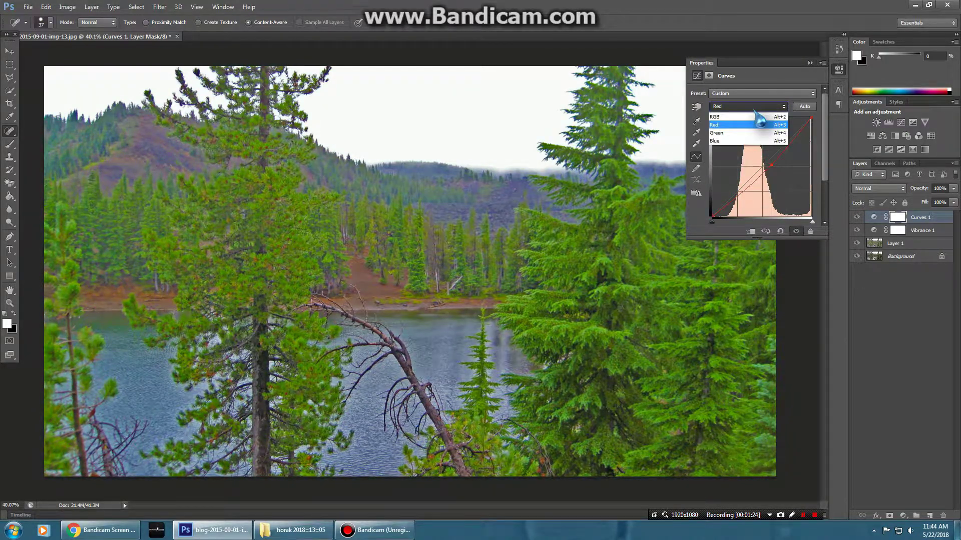
left_click(750, 134)
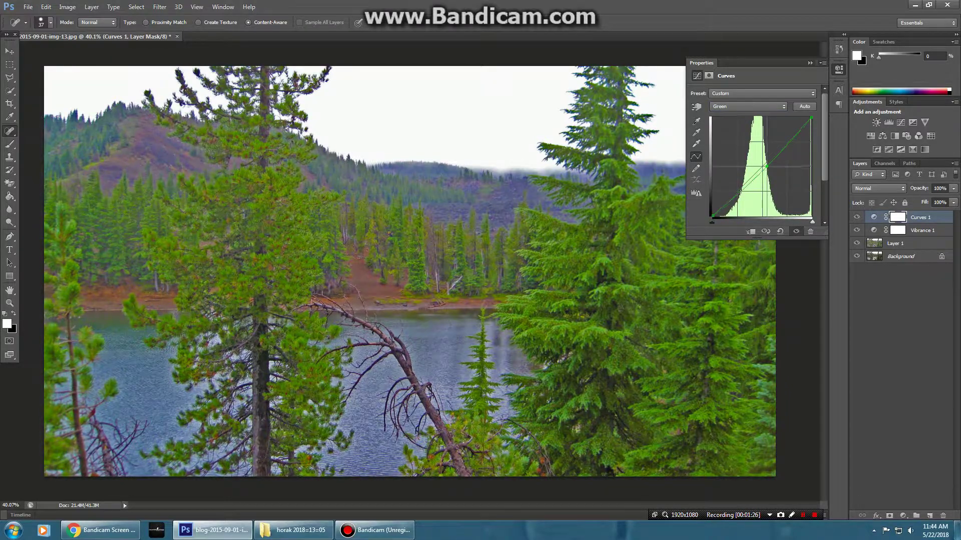
left_click_drag(766, 166, 768, 165)
left_click(748, 106)
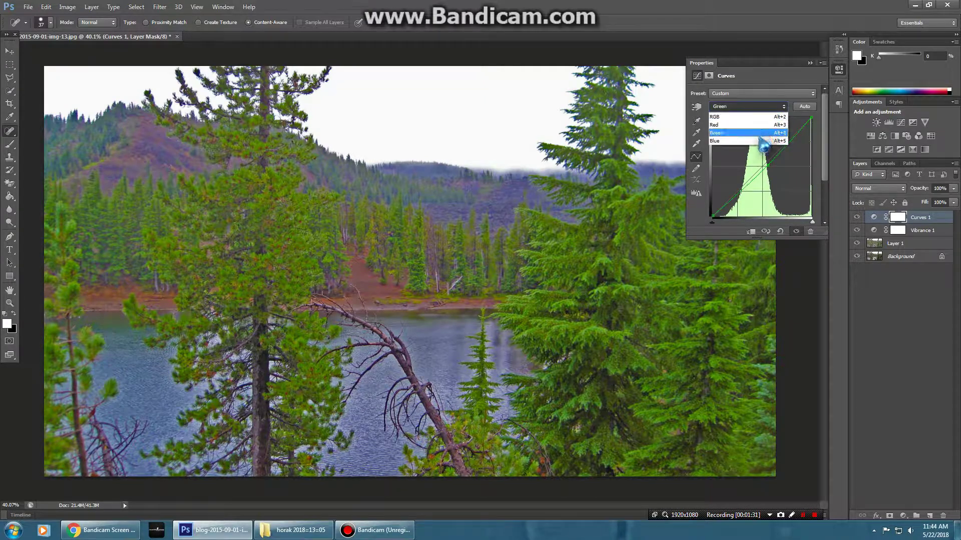
left_click(750, 134)
left_click_drag(764, 164, 766, 176)
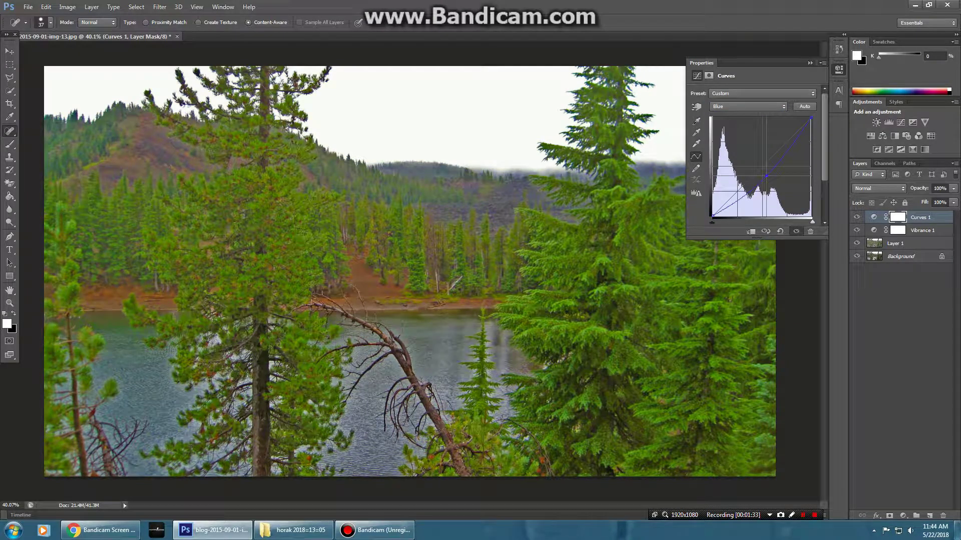
Nudge the green curve slightly back up, collapse the Curves panel and zoom out.
left_click(748, 106)
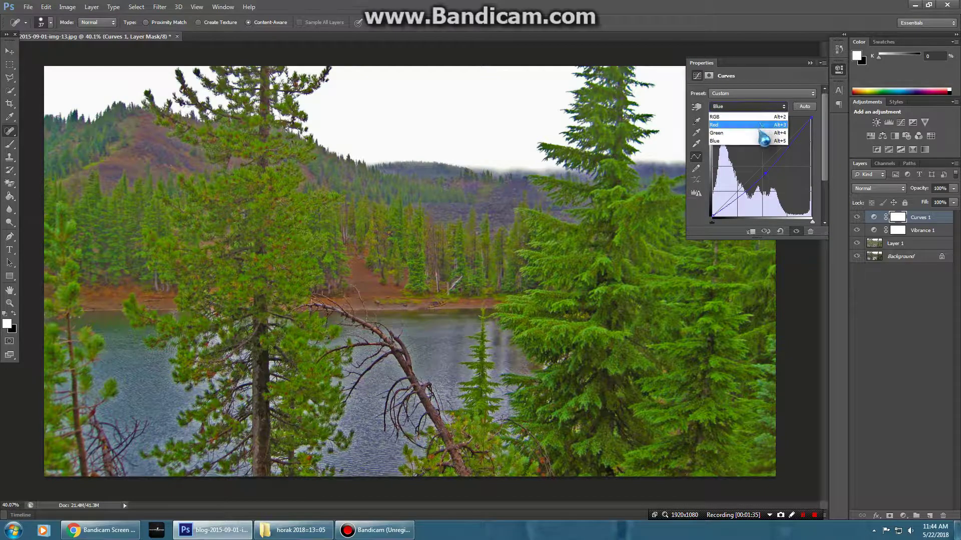
left_click(748, 131)
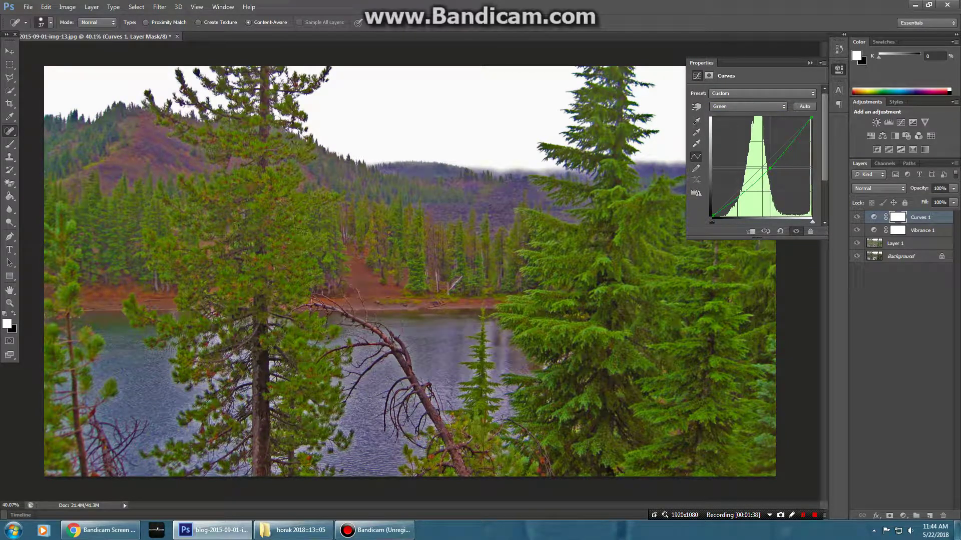
left_click_drag(769, 169, 769, 167)
left_click(770, 106)
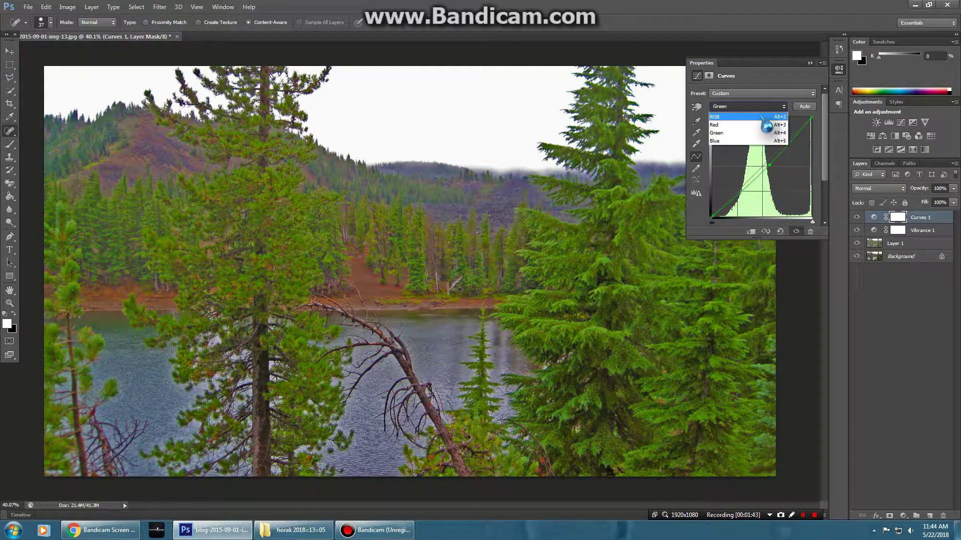
left_click(814, 70)
left_click(810, 63)
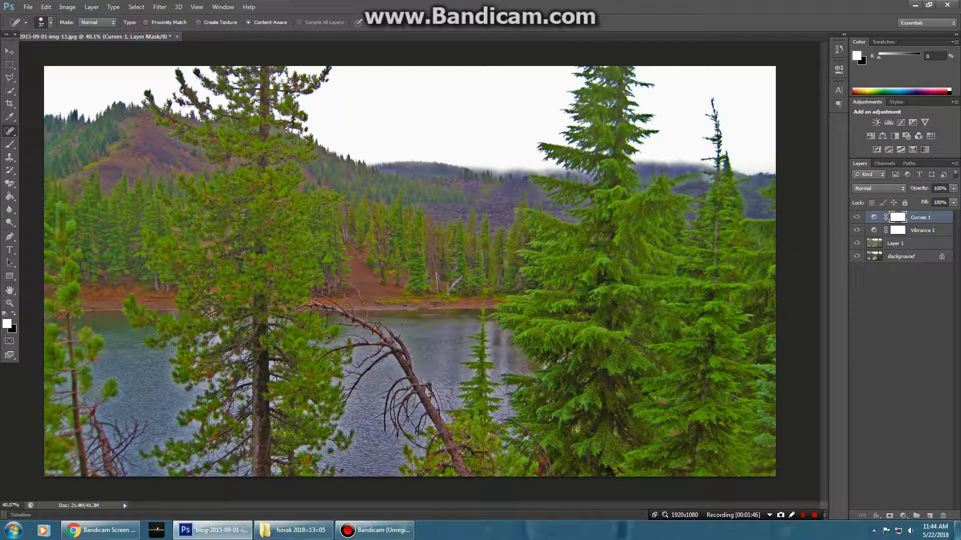
key("ctrl+minus")
scroll(410, 271, "up", 1)
Run Filter > Other > High Pass on Layer 1 with a radius of about 270.7 pixels.
scroll(410, 271, "up", 1)
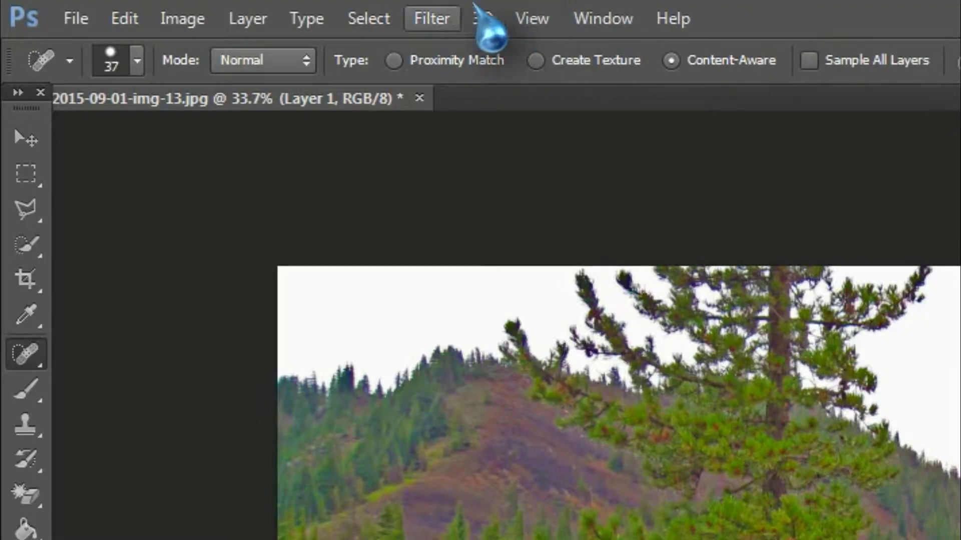
left_click(160, 7)
mouse_move(526, 393)
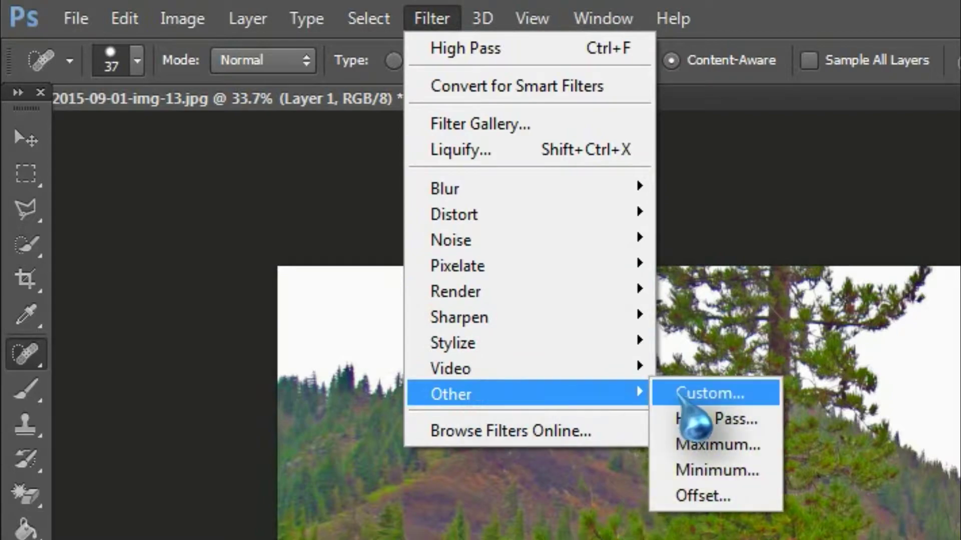
left_click(700, 420)
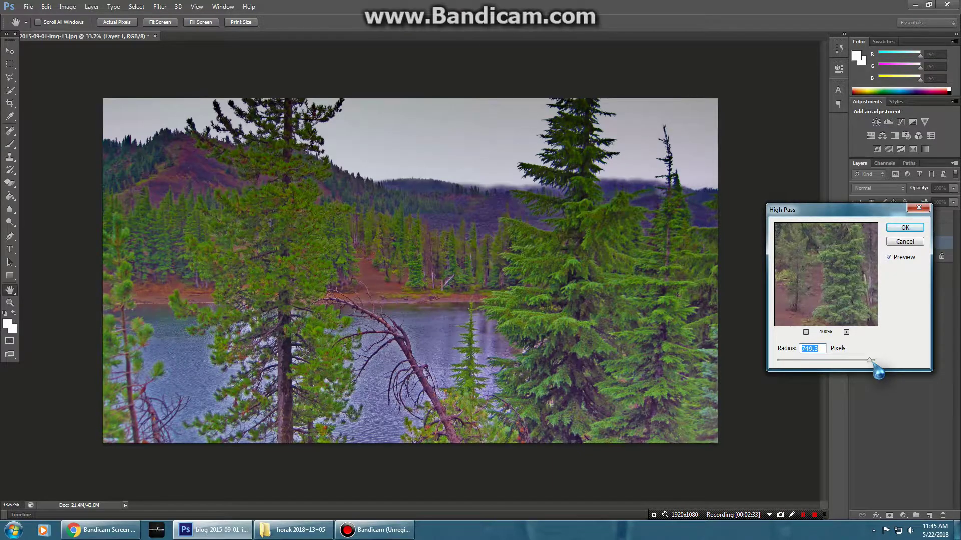
left_click_drag(873, 369, 857, 372)
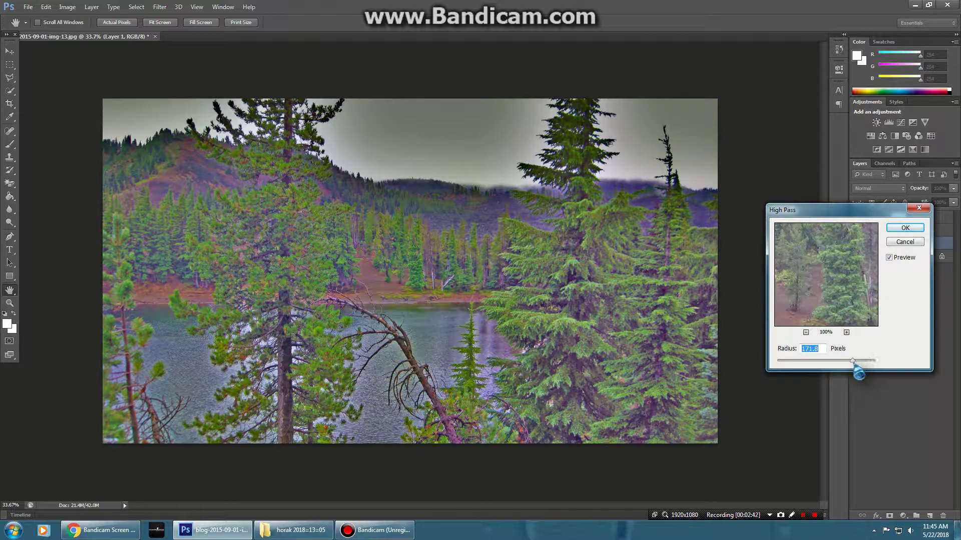
left_click_drag(834, 361, 869, 361)
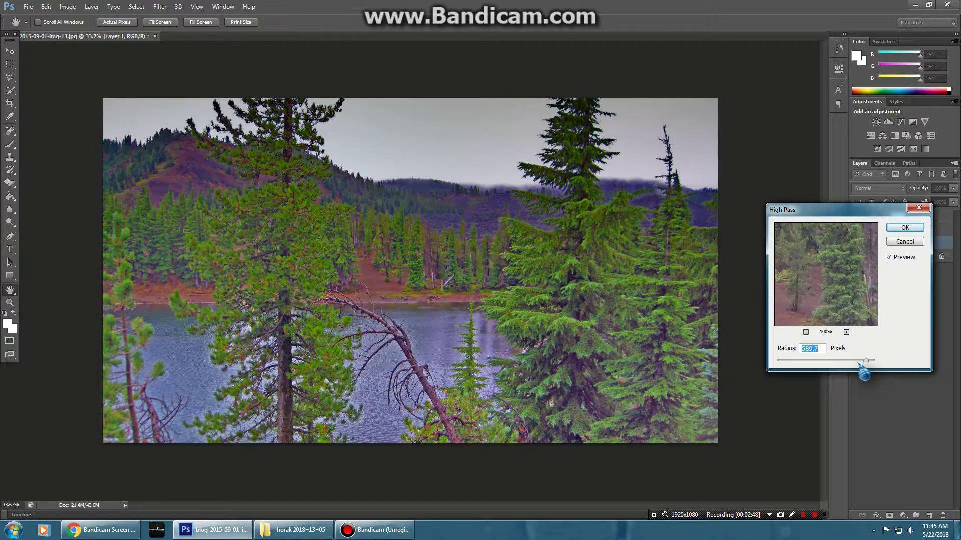
left_click(856, 360)
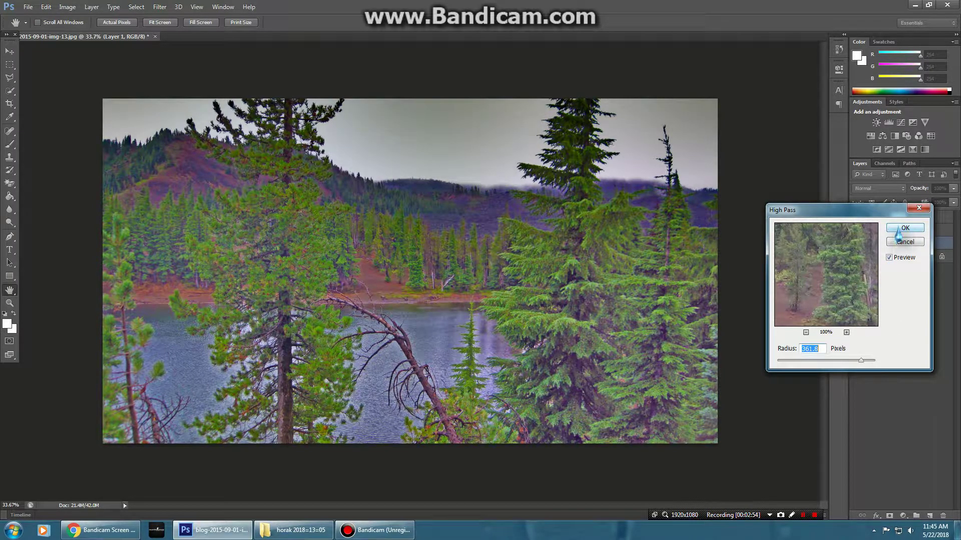
left_click(851, 361)
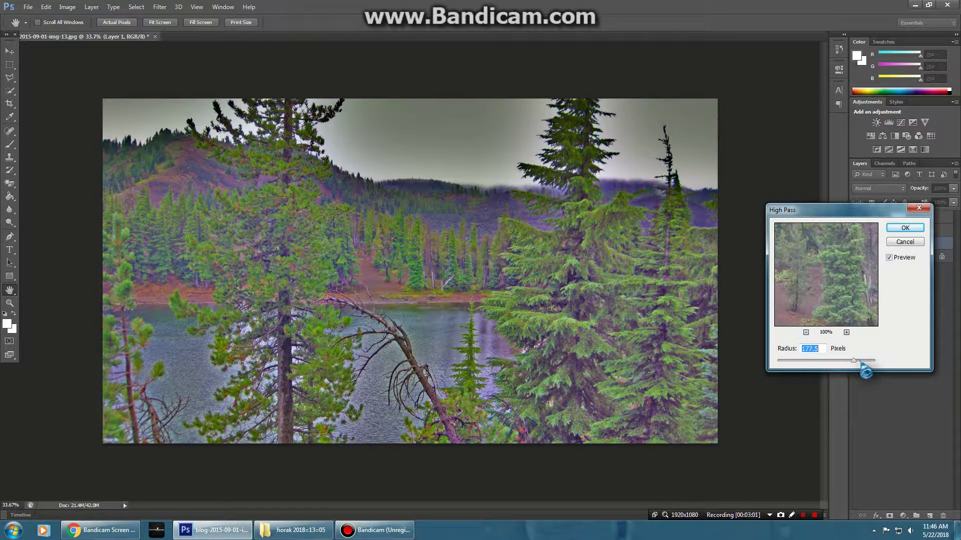
left_click_drag(860, 365, 864, 366)
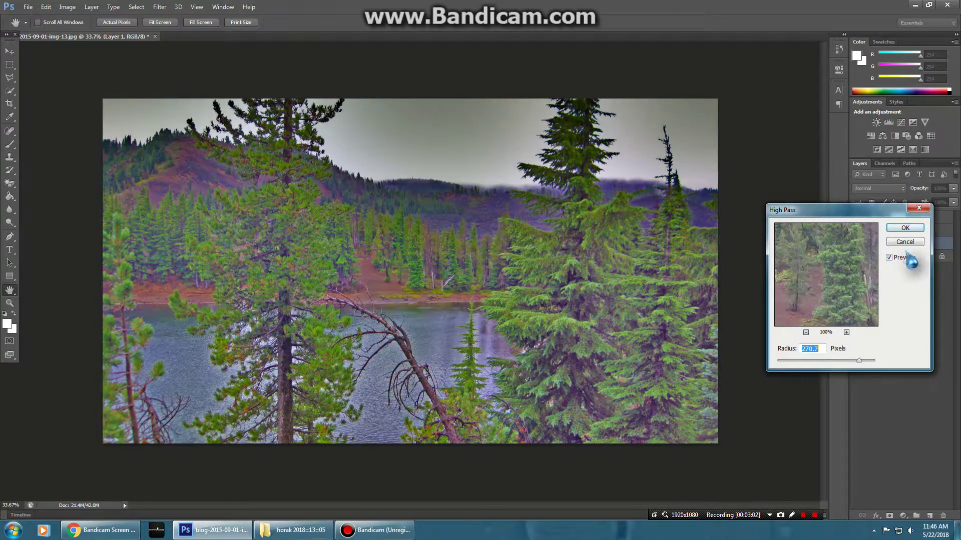
left_click(905, 228)
left_click(896, 244)
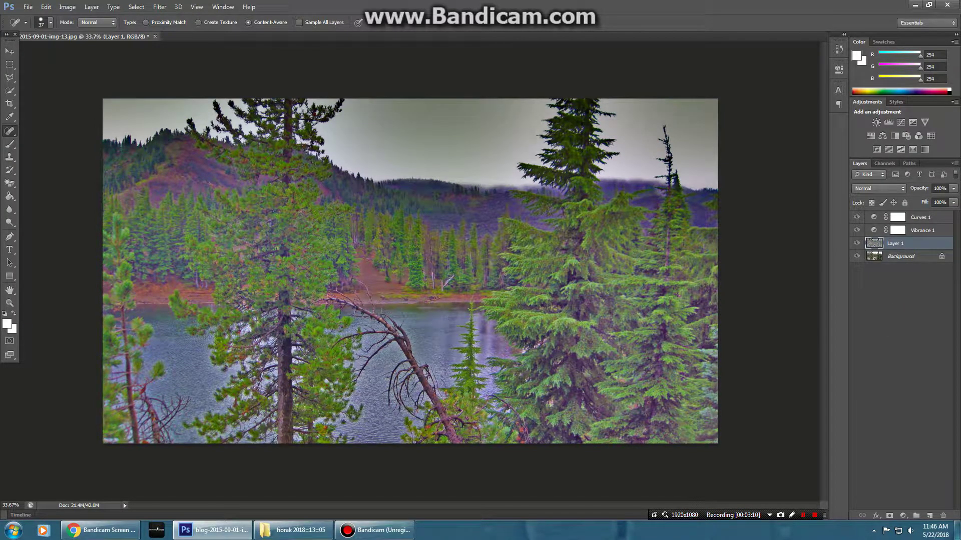
Save the photo as a JPEG under a new file name, declining to overwrite the existing file.
left_click(28, 6)
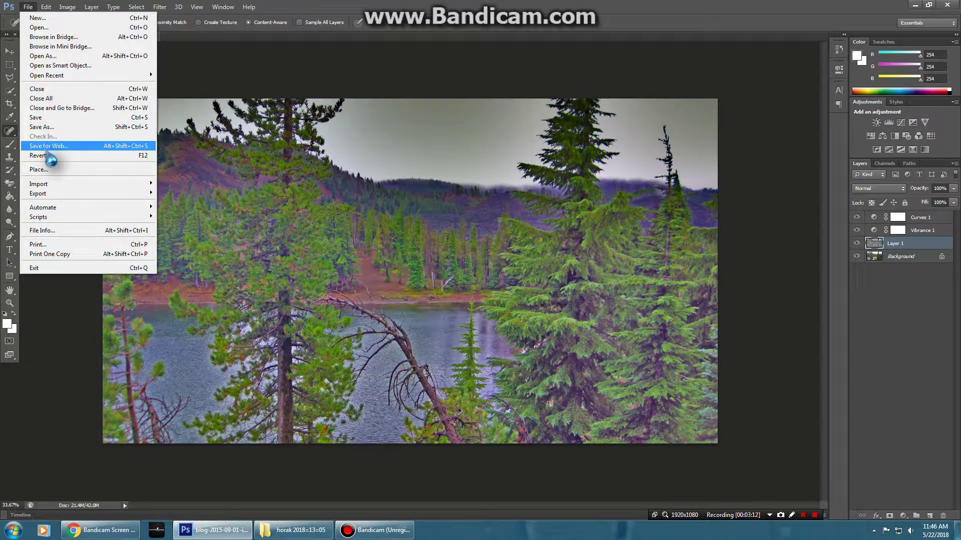
left_click(42, 126)
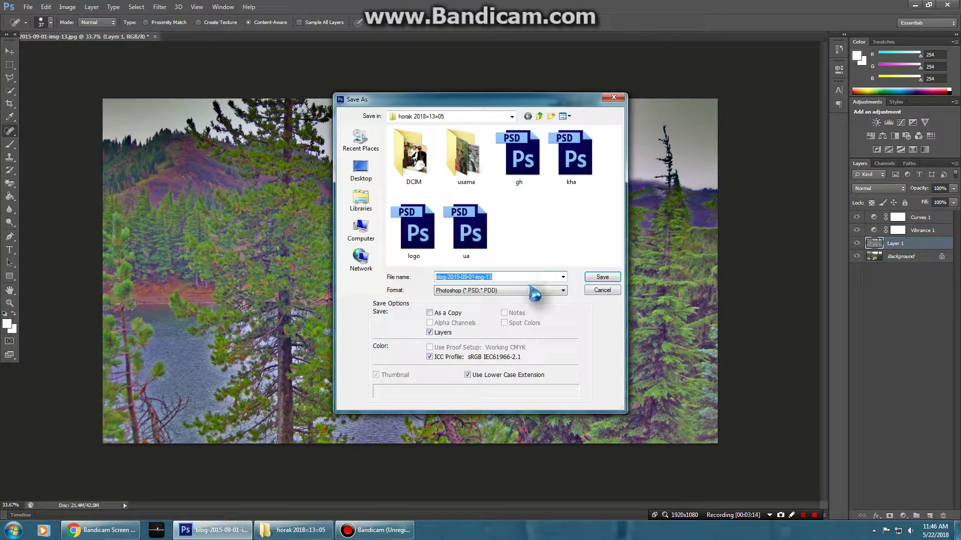
left_click(534, 291)
left_click(523, 369)
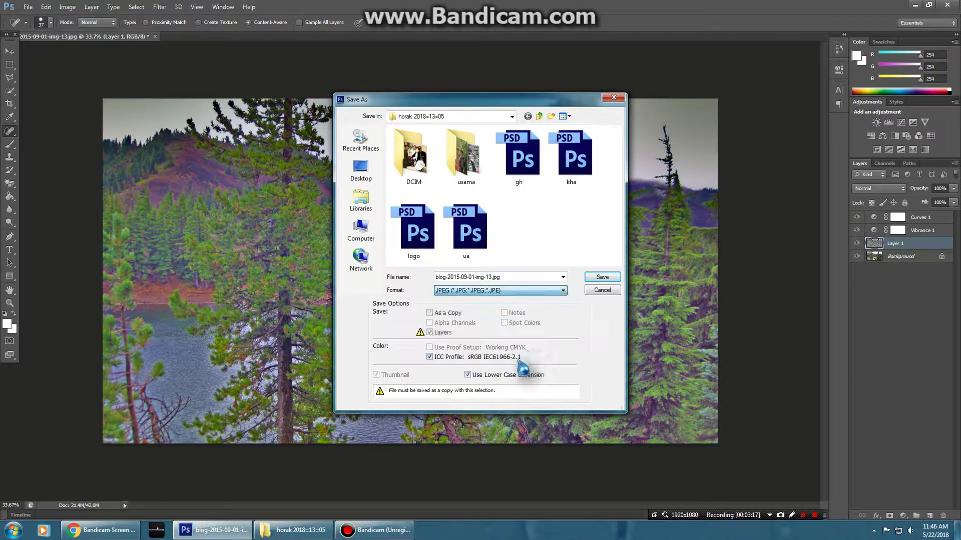
left_click(602, 277)
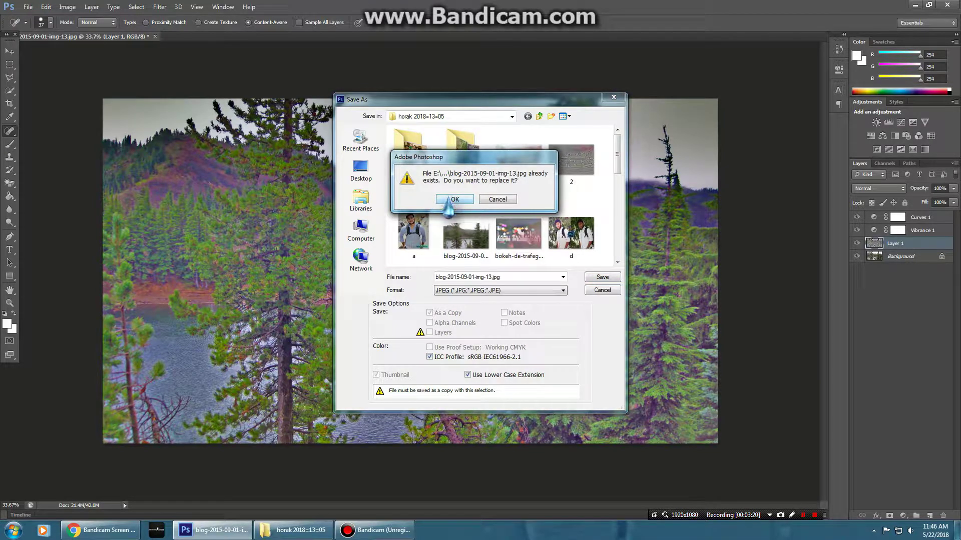
left_click(497, 199)
type("wer")
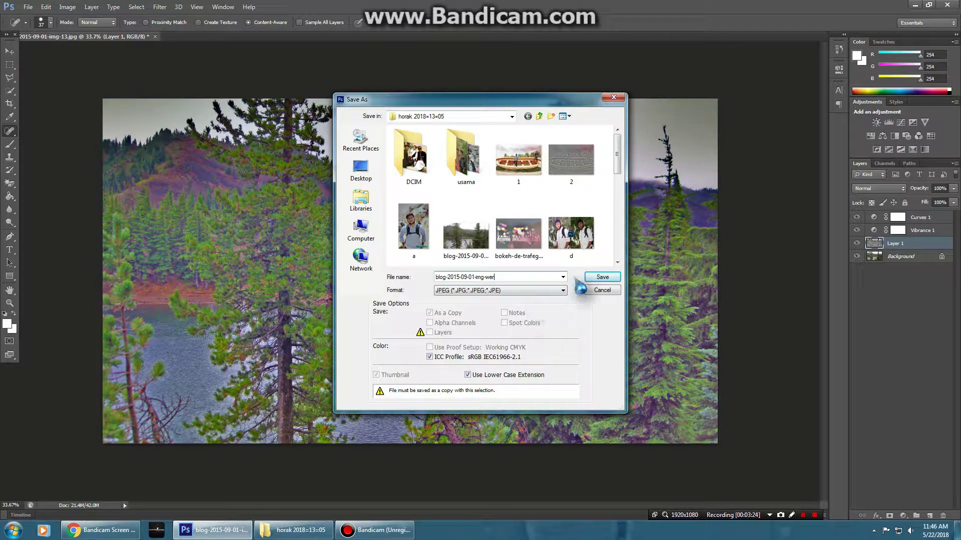
left_click(601, 277)
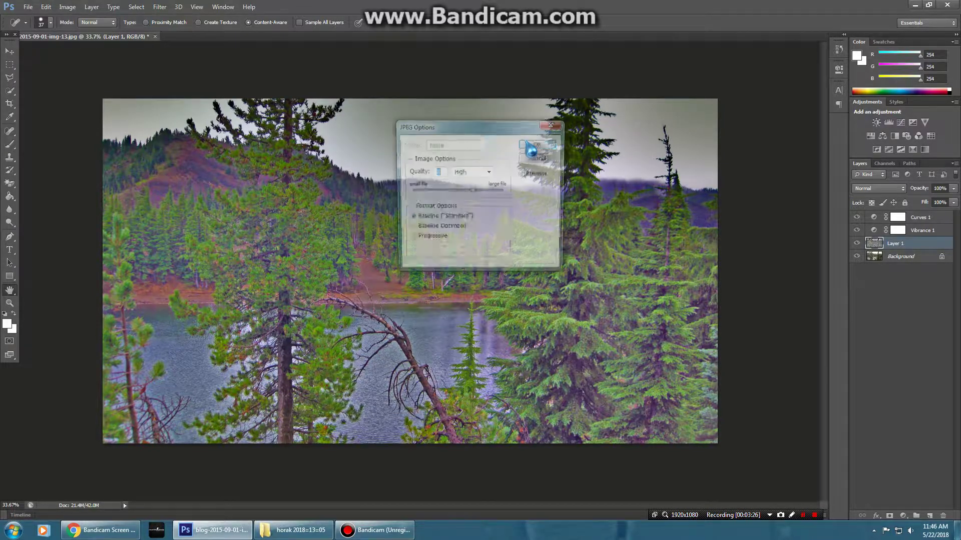